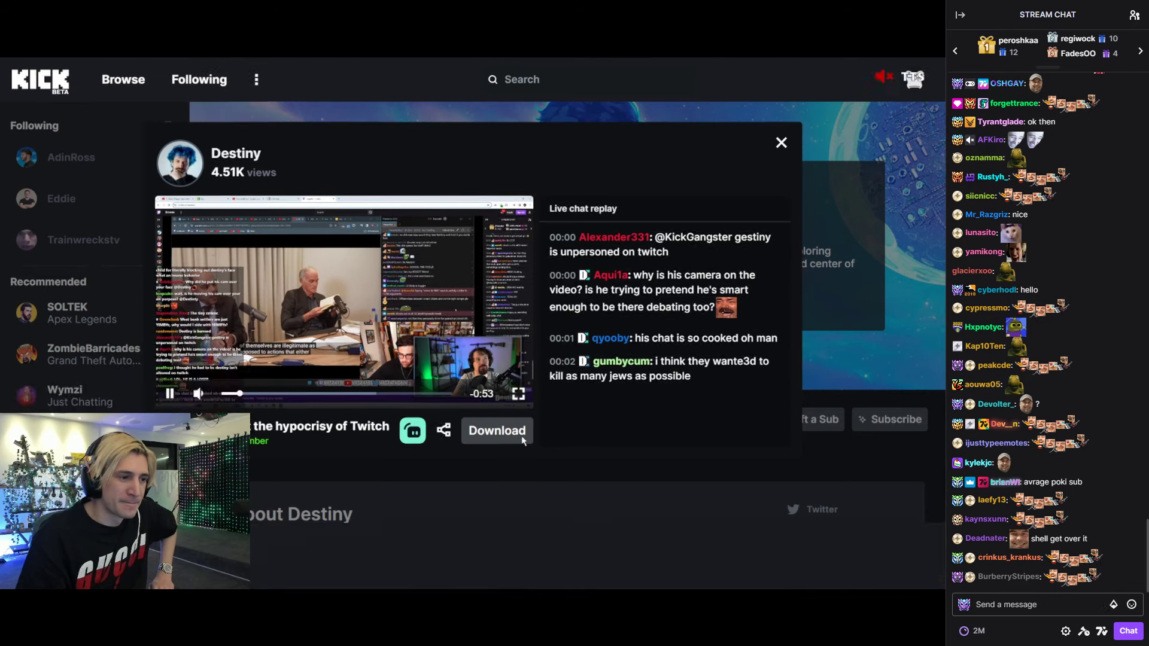
Step: Play Destiny's Twitch hypocrisy clip in full screen
{"action": "key", "text": "f"}
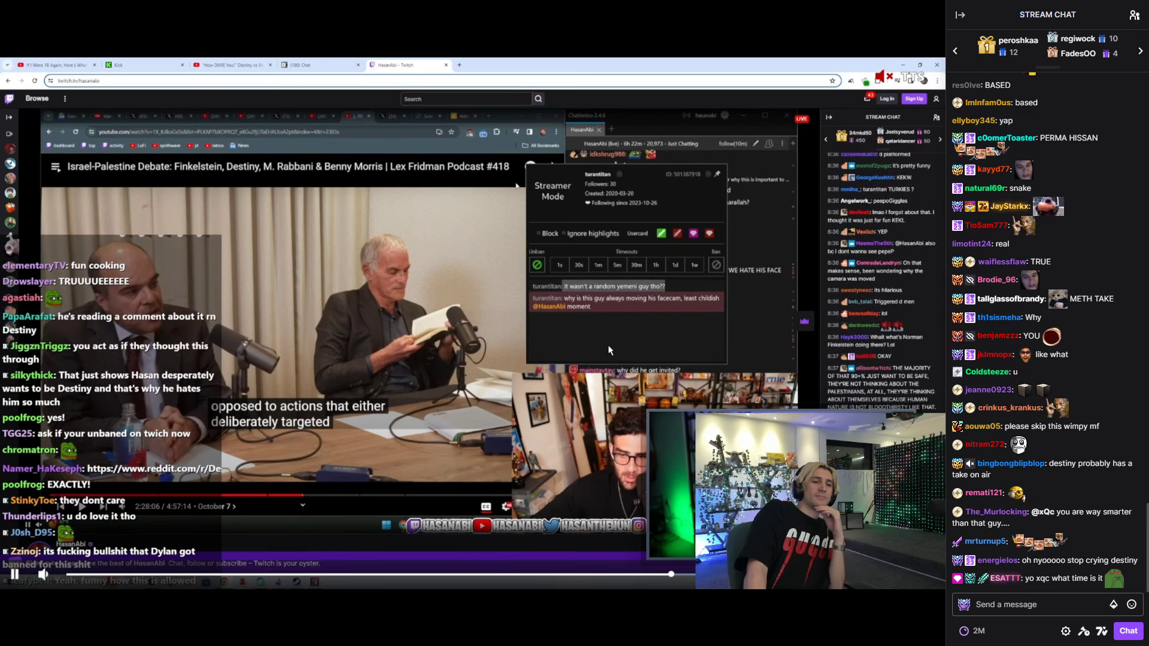
Step: Exit full screen back to the paused Destiny clip window with chat replay
{"action": "key", "text": "Escape"}
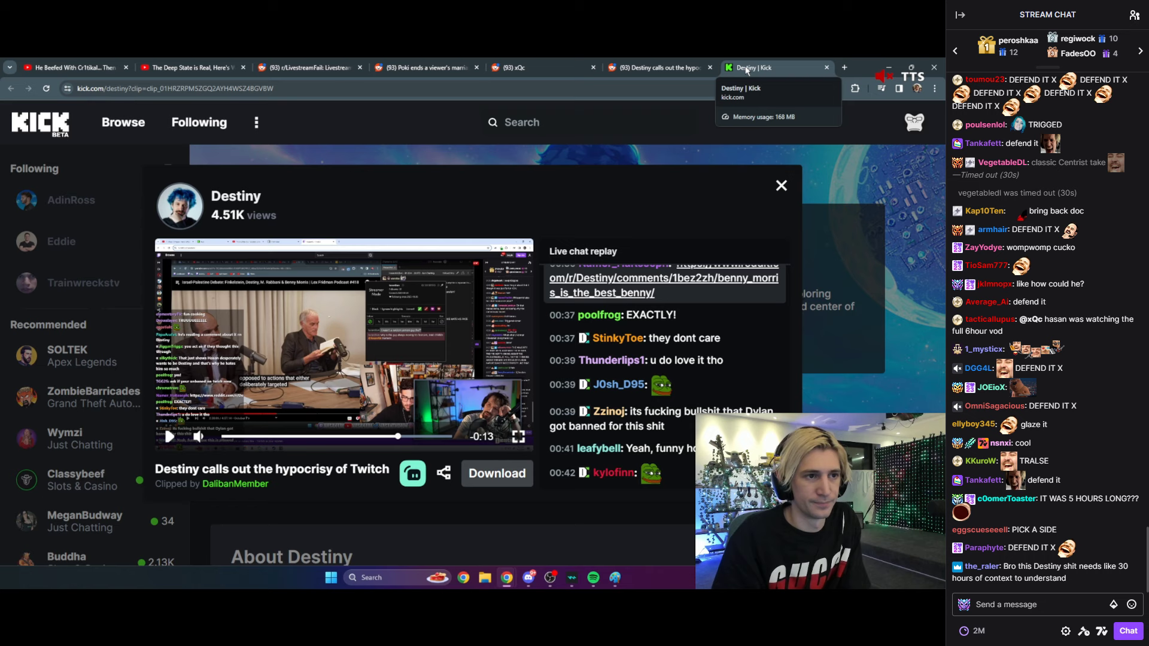
Step: Close the Kick clip tab and move through the tabs to the r/LivestreamFail feed
{"action": "middle_click", "coordinate": [746, 67]}
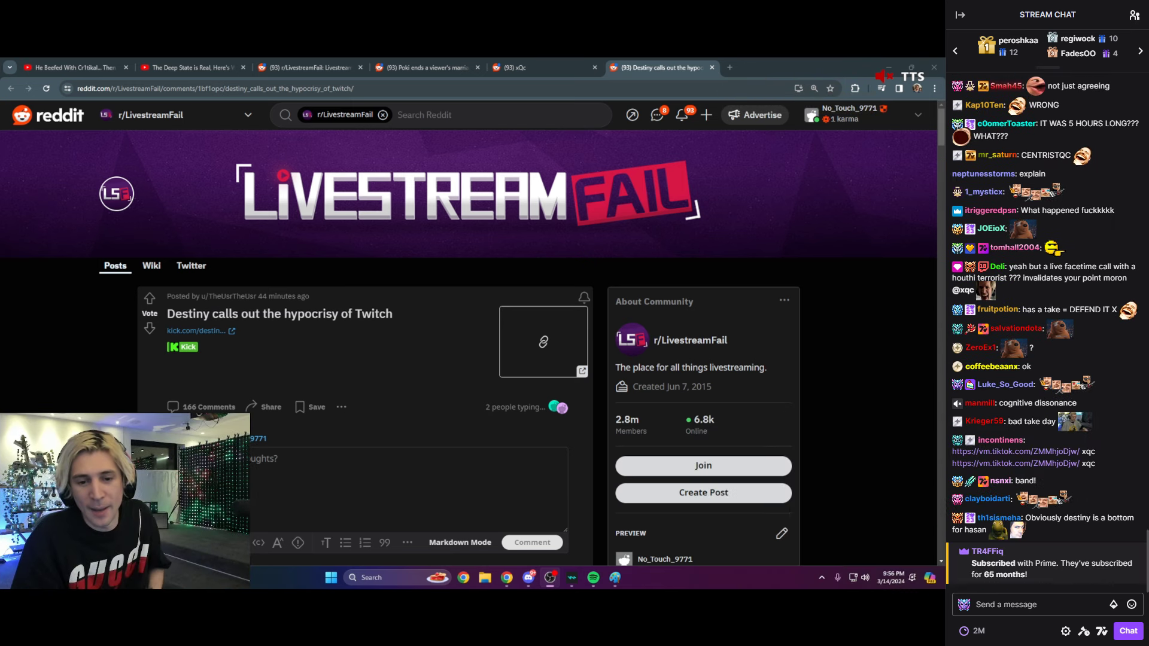
{"action": "left_click", "coordinate": [516, 68]}
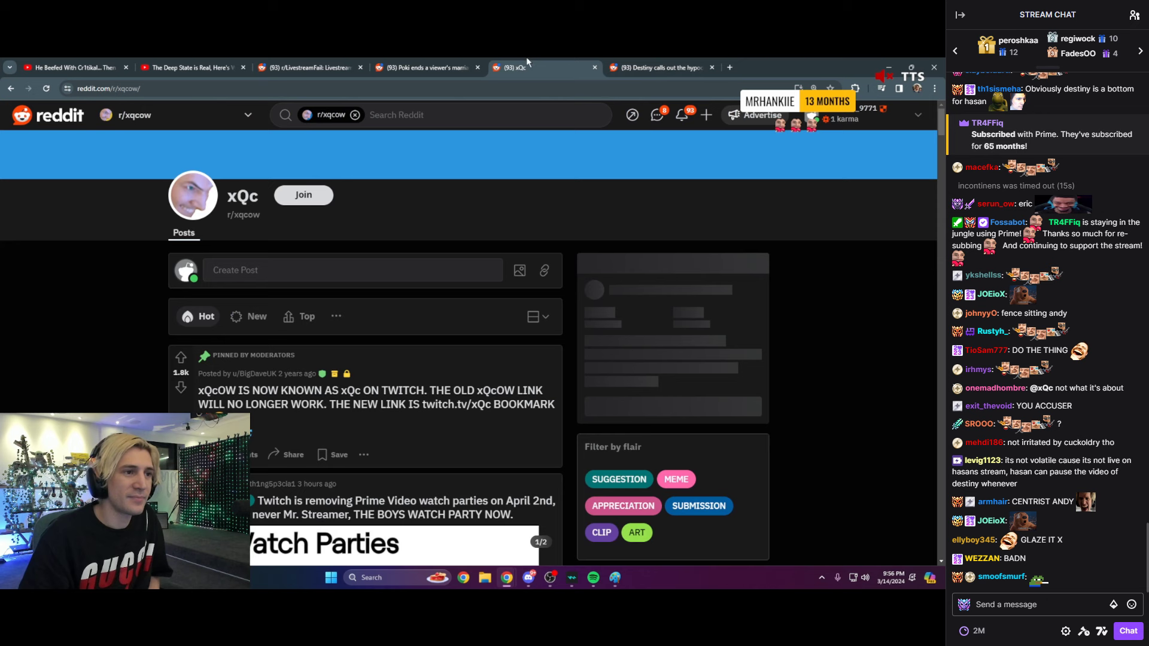
{"action": "left_click", "coordinate": [655, 68]}
{"action": "left_click", "coordinate": [517, 67]}
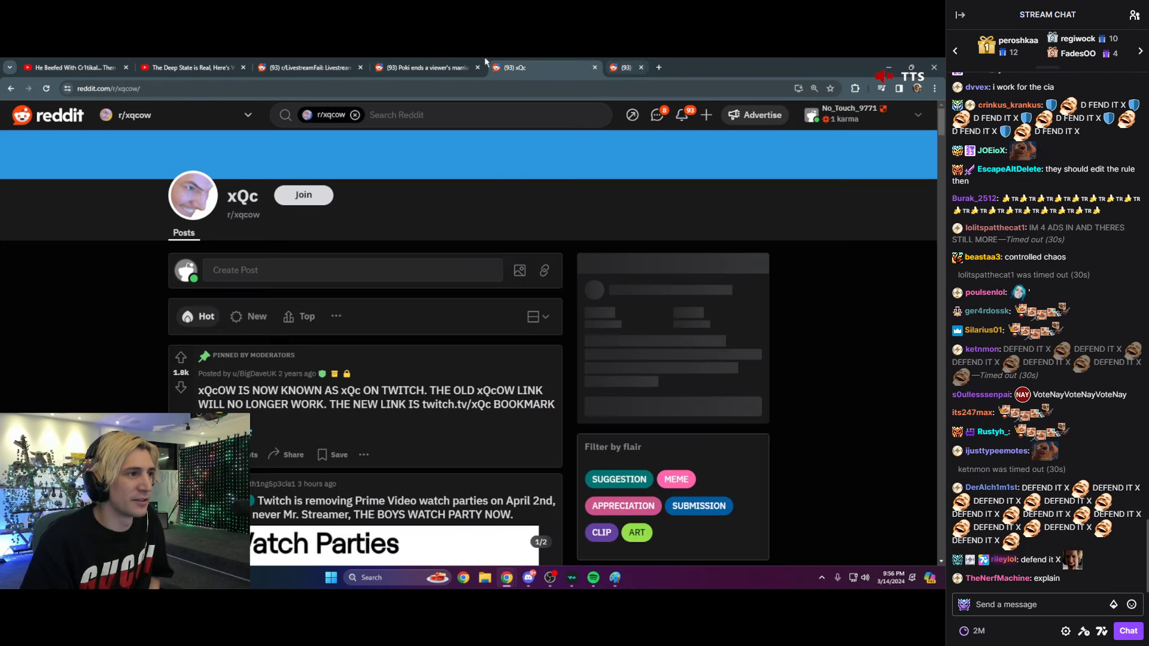
{"action": "left_click", "coordinate": [310, 68]}
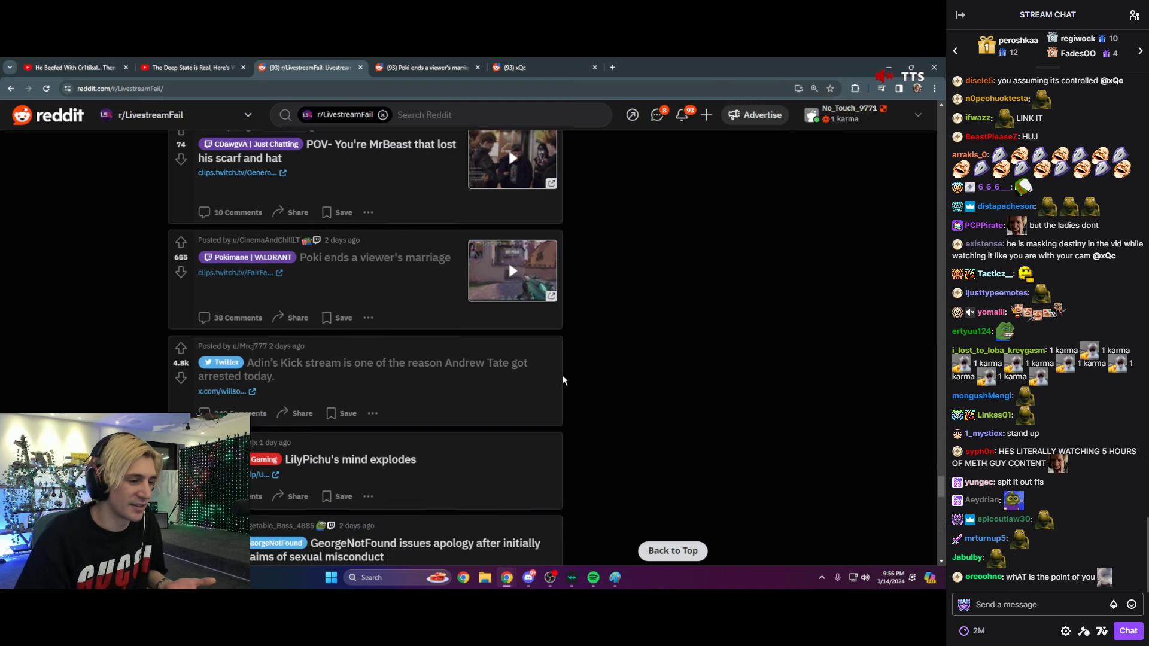
{"action": "scroll", "coordinate": [629, 386], "scroll_direction": "down", "scroll_amount": 3}
{"action": "scroll", "coordinate": [562, 374], "scroll_direction": "down", "scroll_amount": 3}
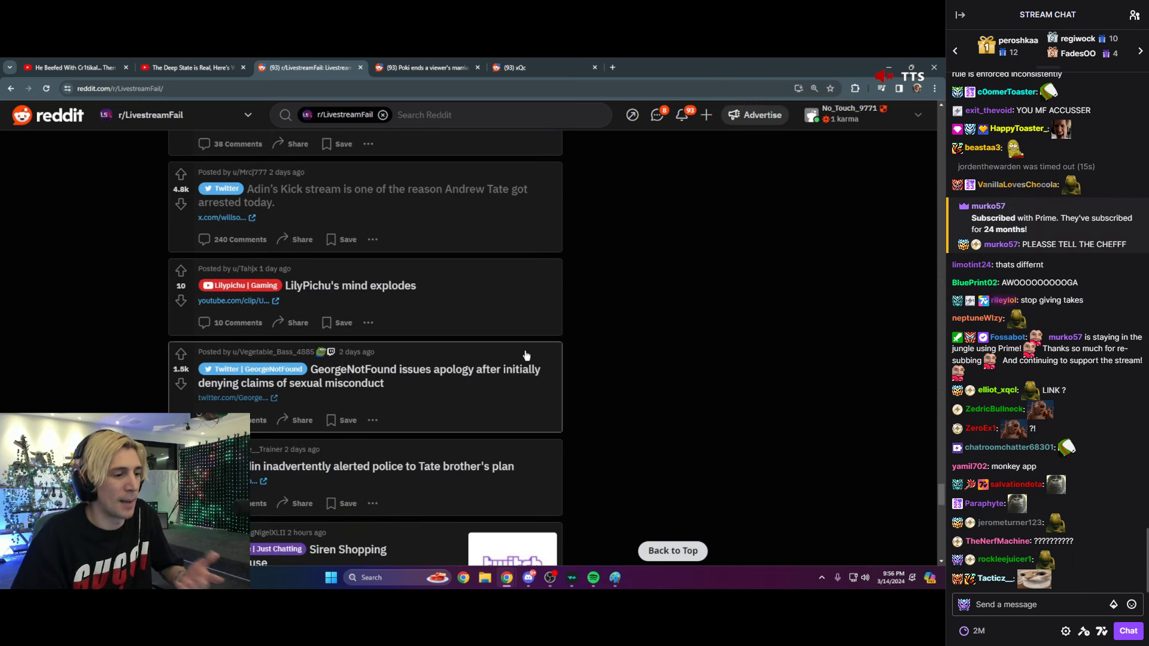